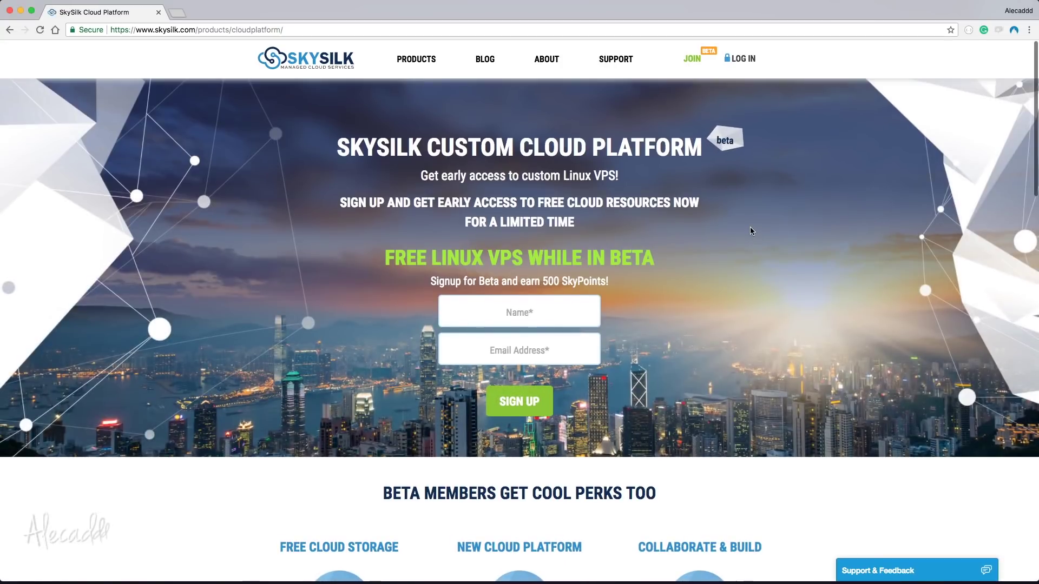
Scroll down the Cloud Platform beta page offering a free Linux VPS
scroll(750, 230, down, 3)
Read the beta perks footnote limiting accounts to 1 VM and 500 GB SSD, zoomed in
scroll(750, 231, down, 10)
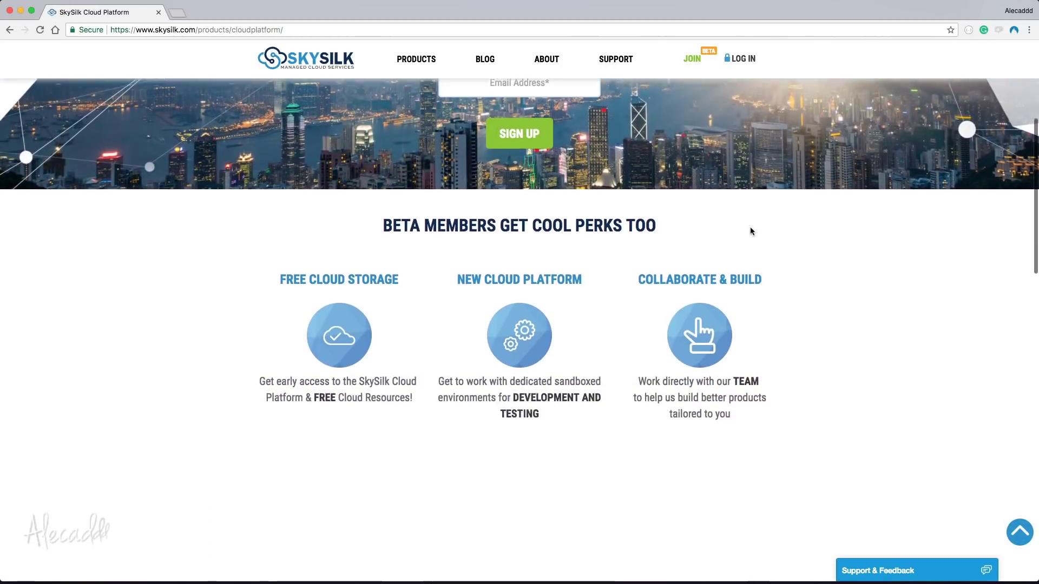
scroll(750, 231, down, 3)
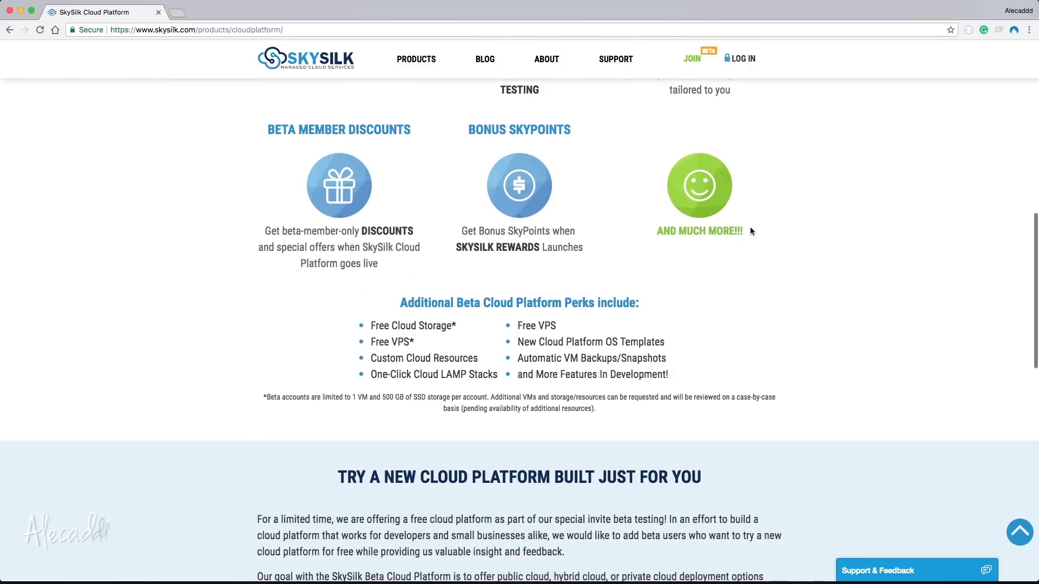
drag(263, 331, 634, 350)
key(super+plus)
key(super+plus)
key(super+plus)
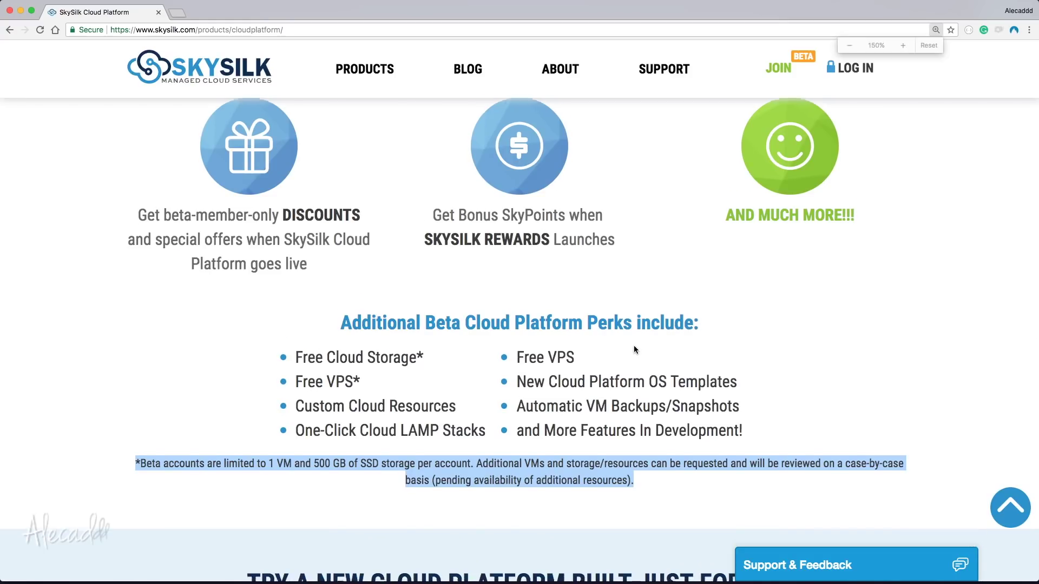
scroll(634, 350, down, 5)
click(634, 346)
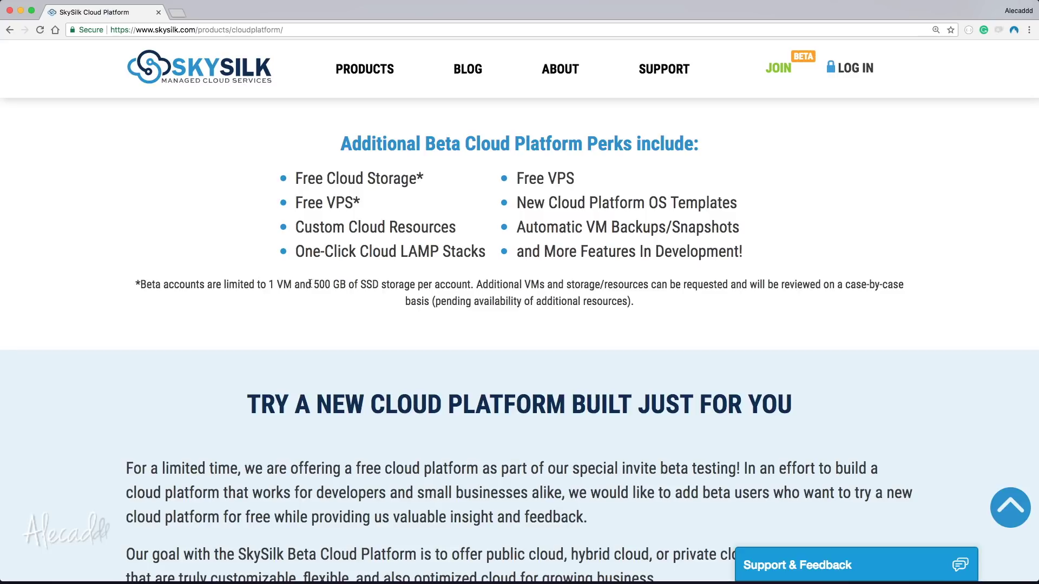
key(super+minus)
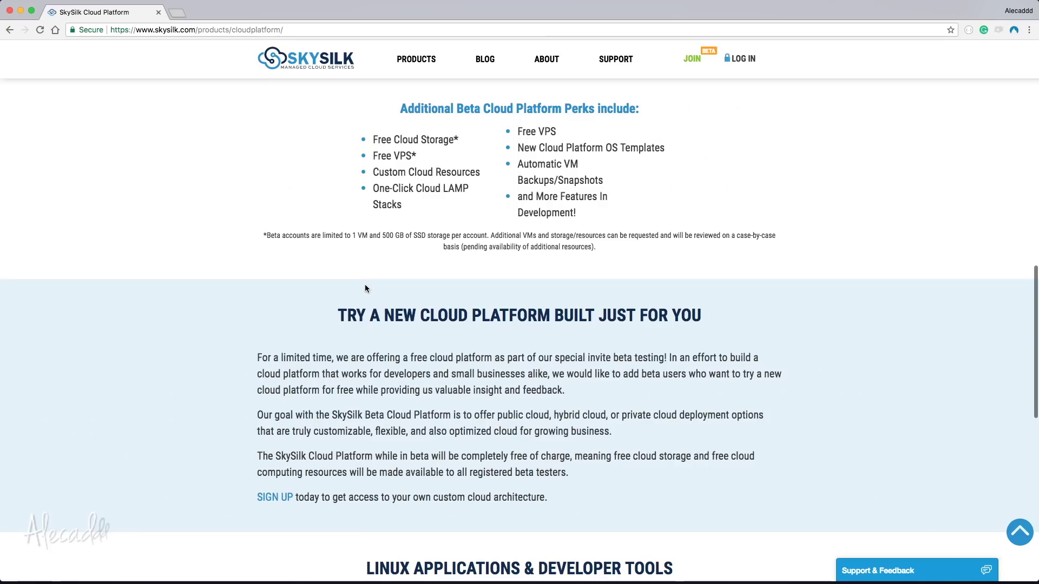
scroll(365, 284, down, 5)
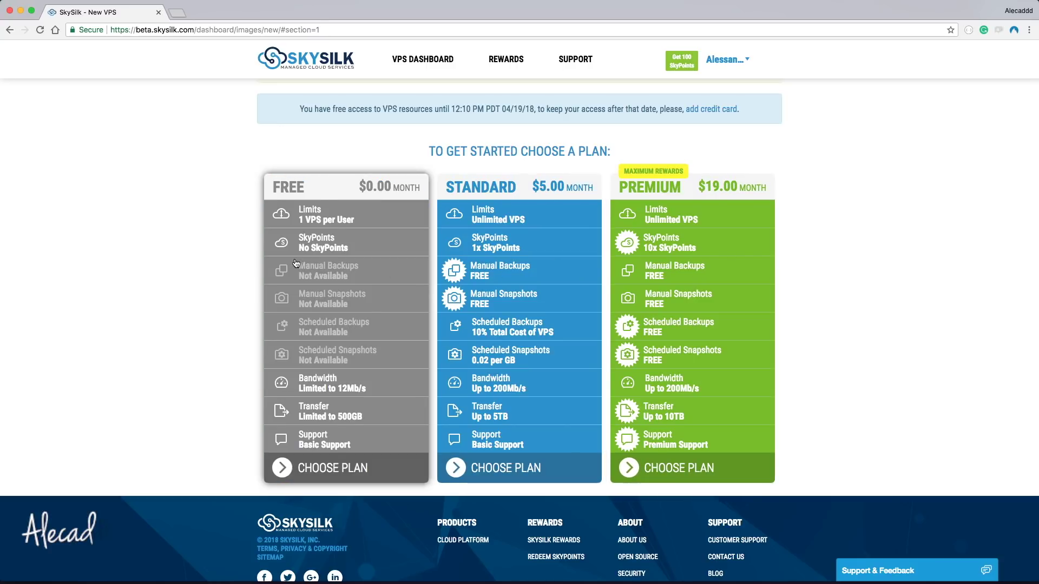
Choose the FREE $0.00 plan and clear the regions note highlight
scroll(320, 439, down, 1)
click(323, 444)
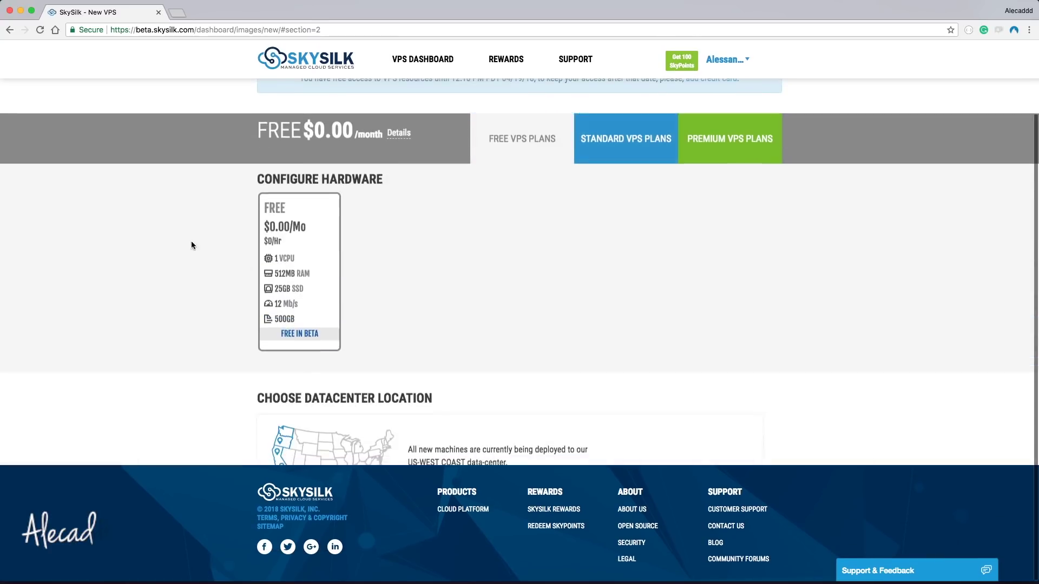
scroll(304, 215, down, 1)
scroll(304, 215, down, 5)
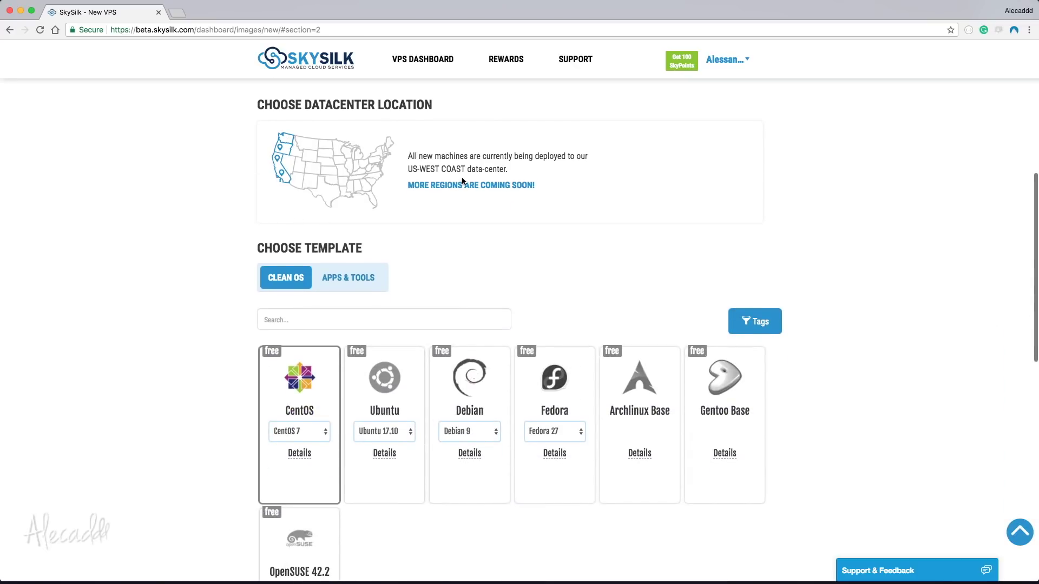
click(548, 185)
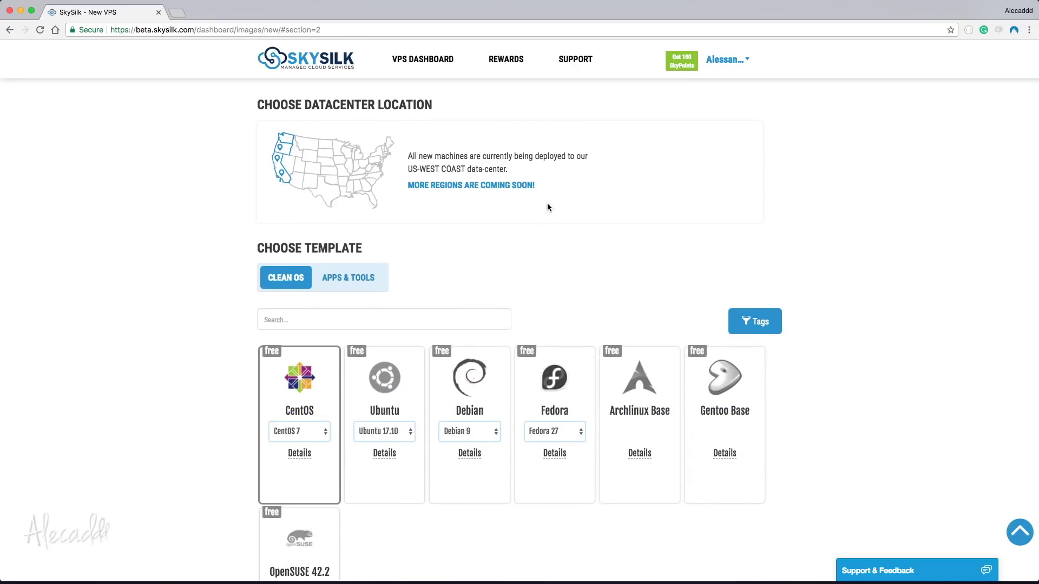
Check the available CentOS and Ubuntu versions, then switch to the Apps & Tools templates
scroll(547, 204, down, 2)
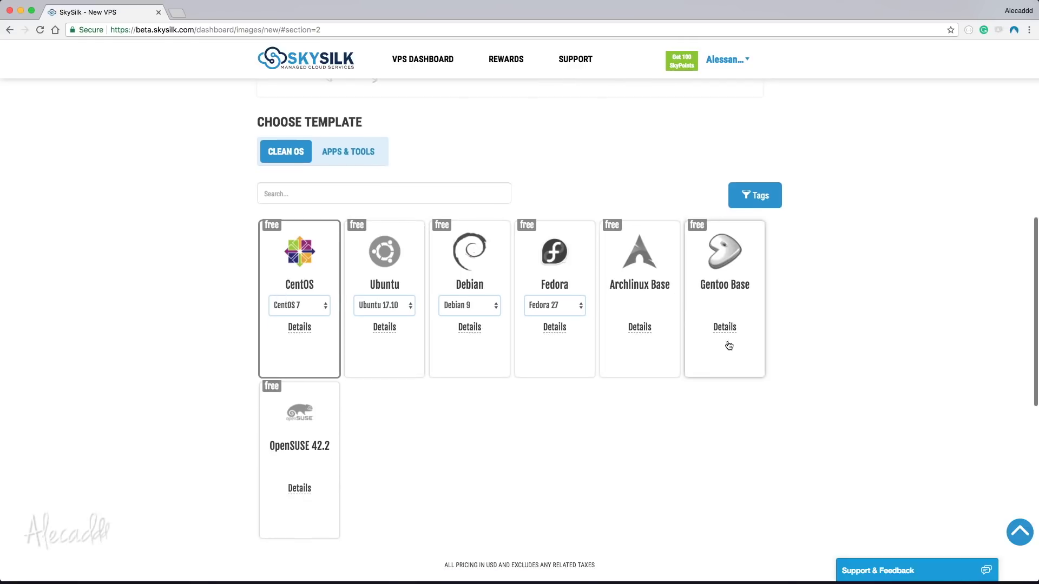
click(316, 306)
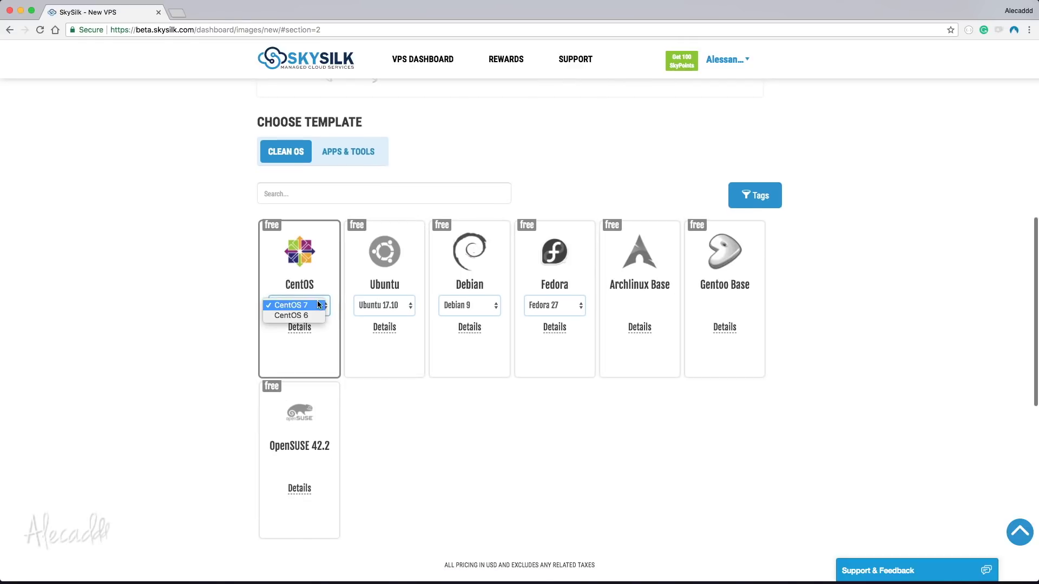
click(398, 306)
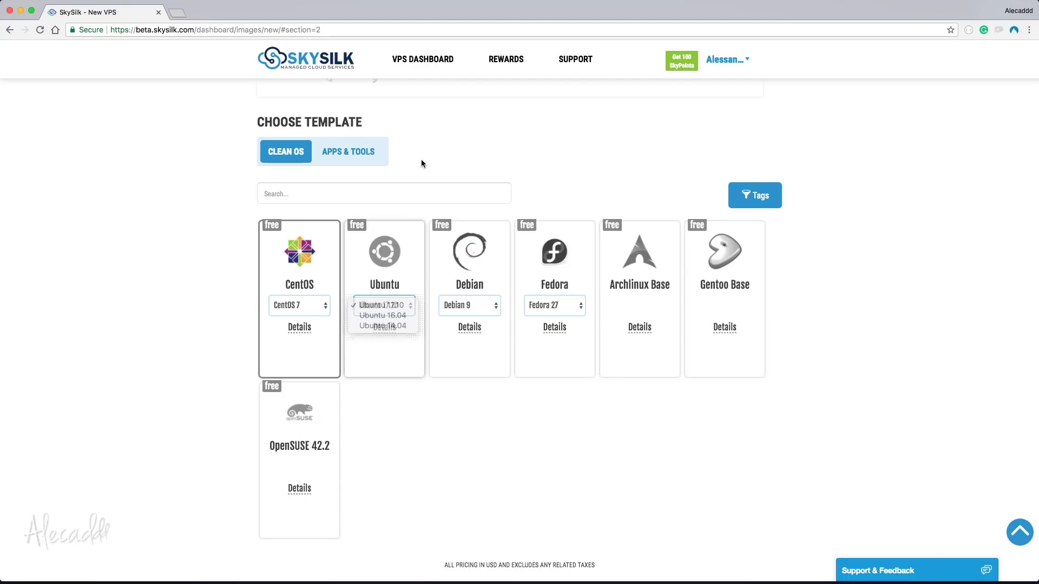
click(403, 158)
click(357, 157)
Pick the Wordpress template and review the Setup VPS form with the US-WEST COAST data-center
scroll(357, 162, down, 3)
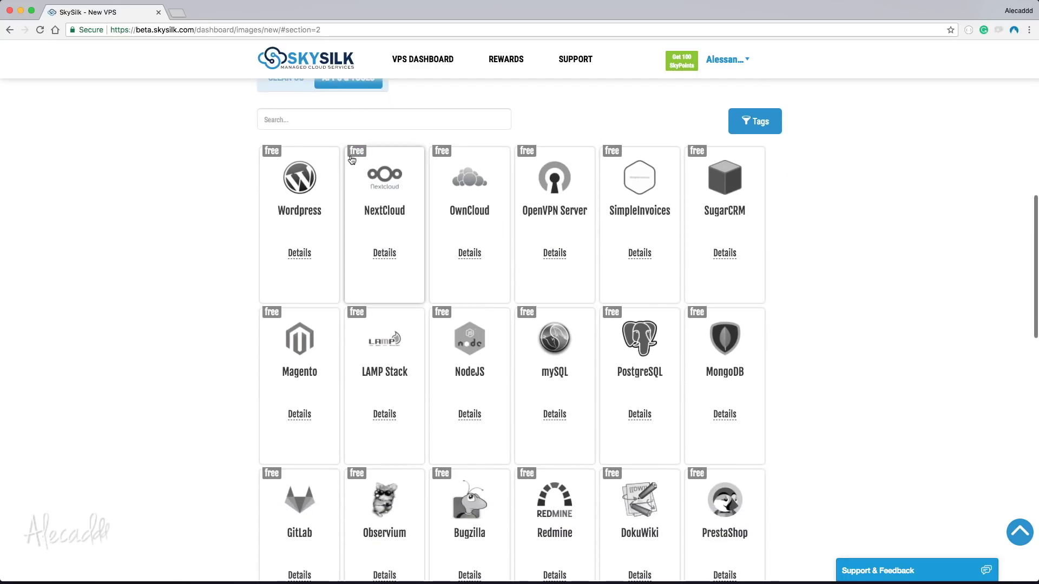
click(314, 197)
scroll(312, 200, up, 15)
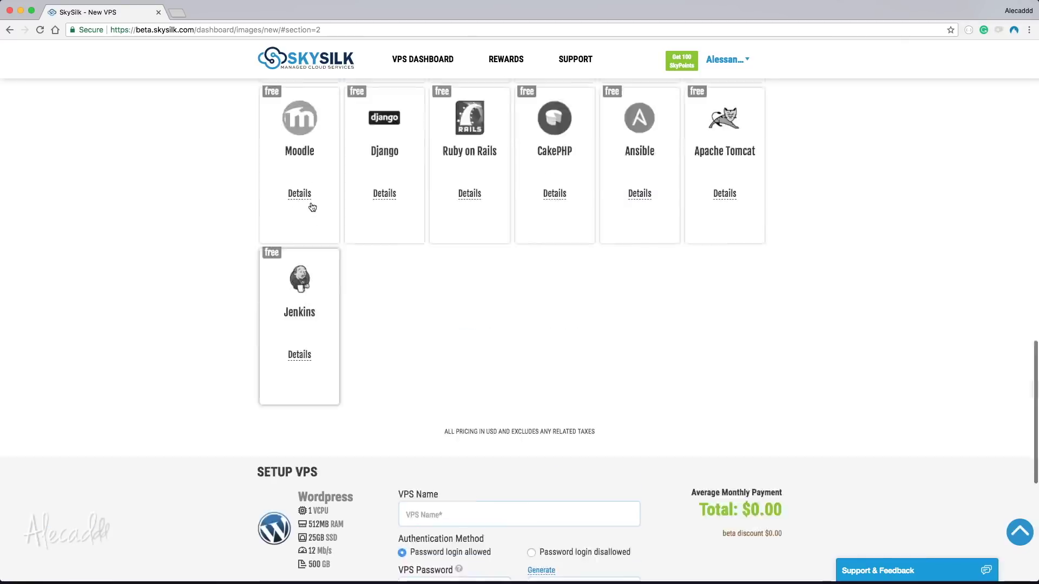
scroll(301, 214, up, 2)
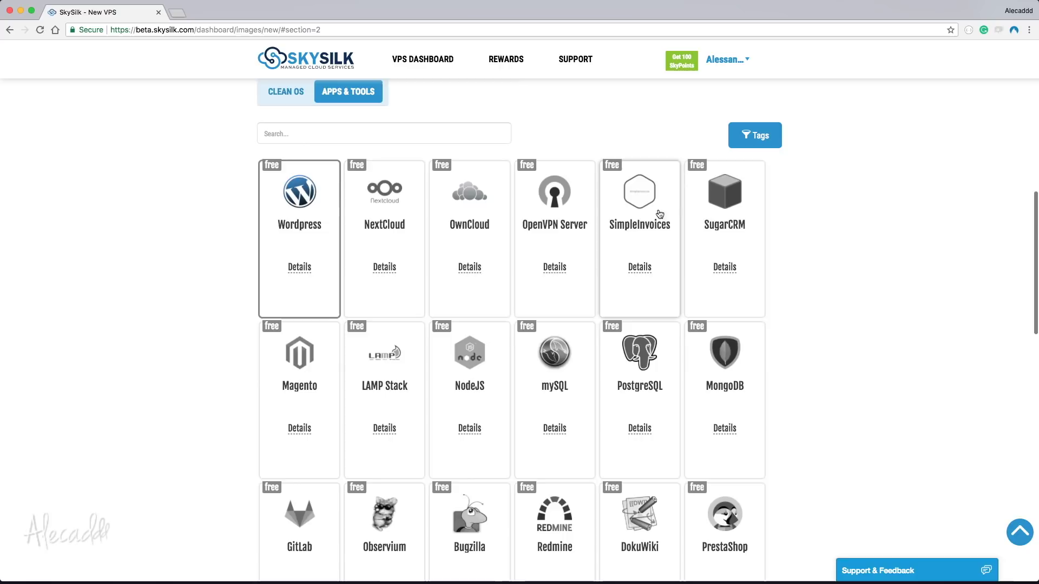
scroll(756, 240, down, 3)
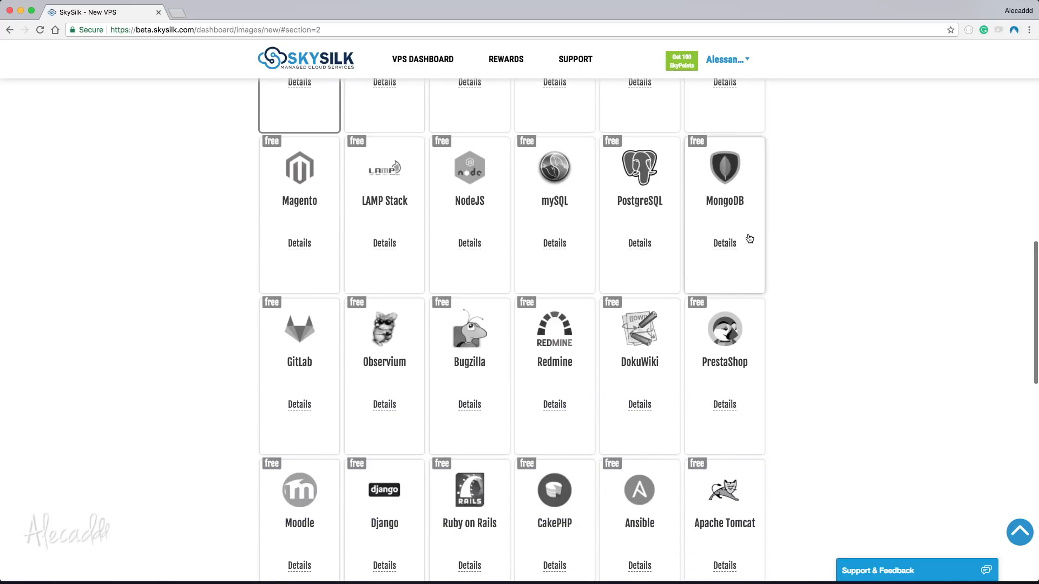
scroll(211, 237, down, 3)
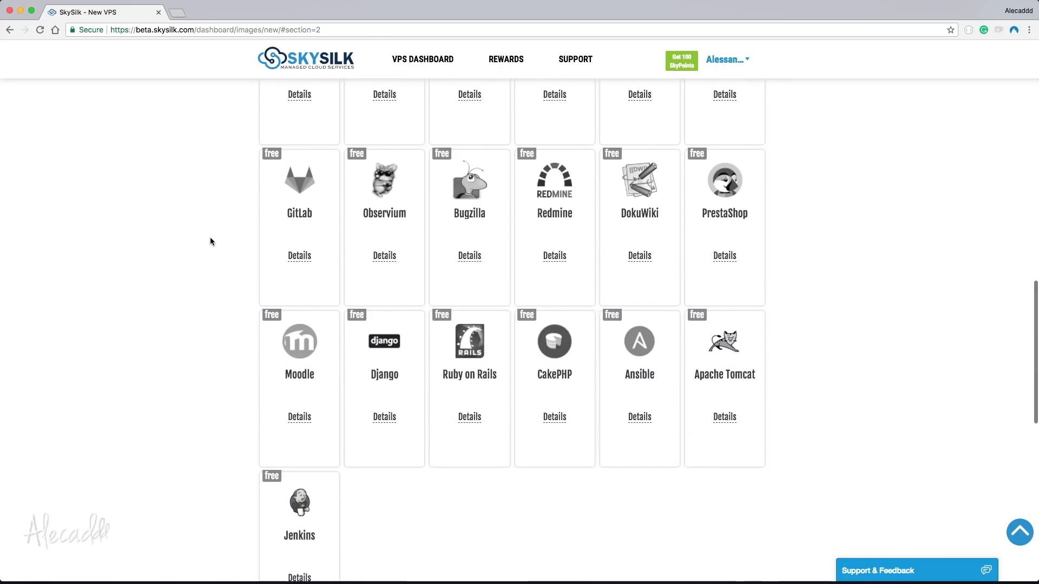
scroll(719, 250, down, 3)
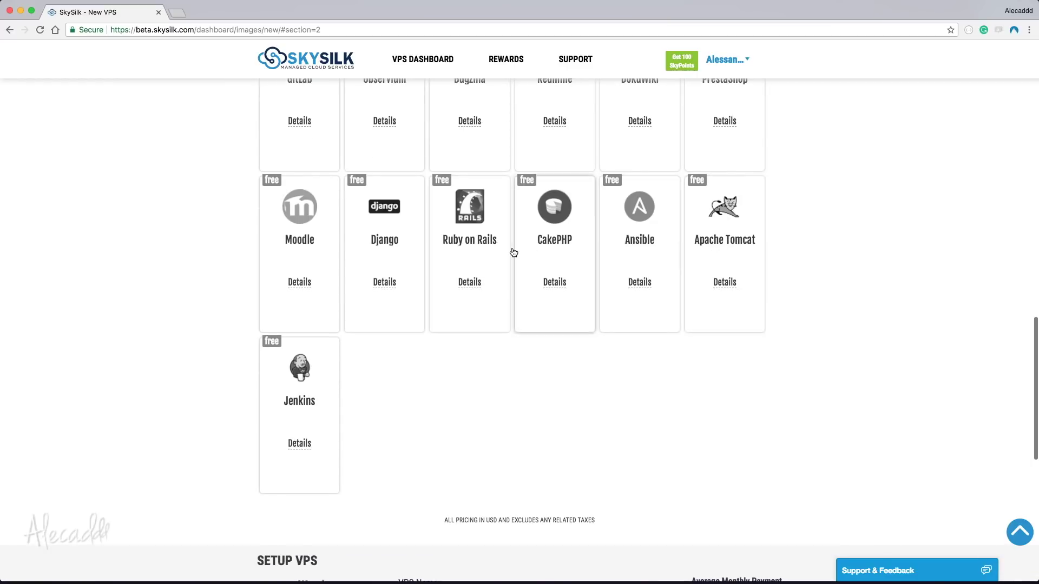
scroll(281, 244, down, 2)
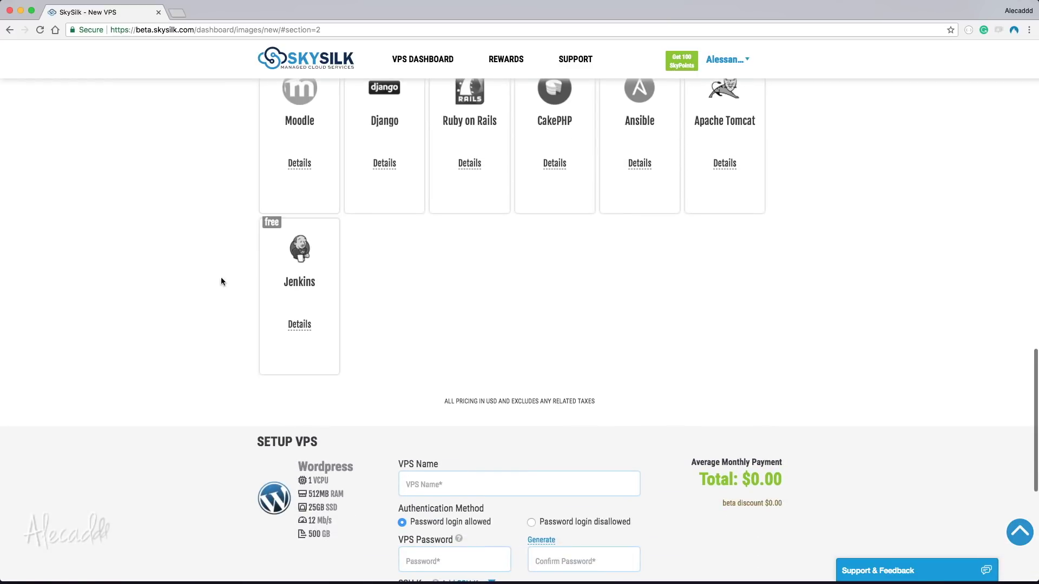
scroll(213, 274, down, 2)
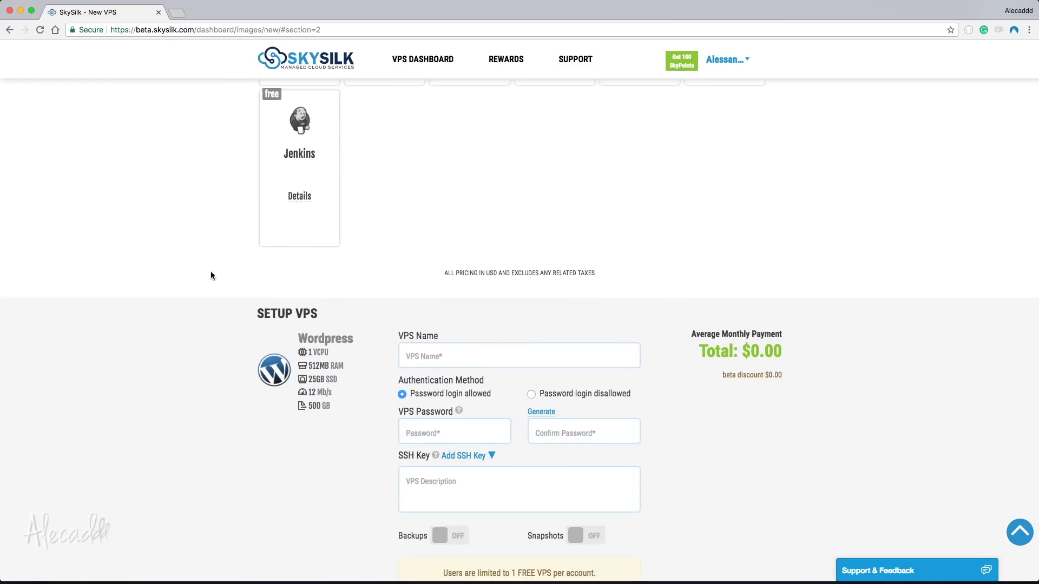
scroll(211, 275, up, 12)
scroll(210, 276, up, 3)
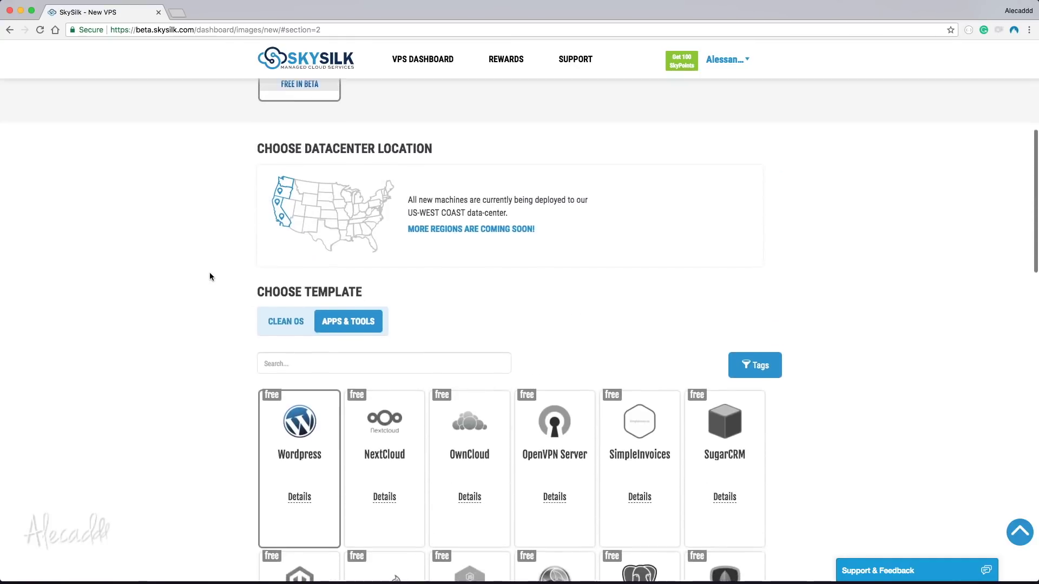